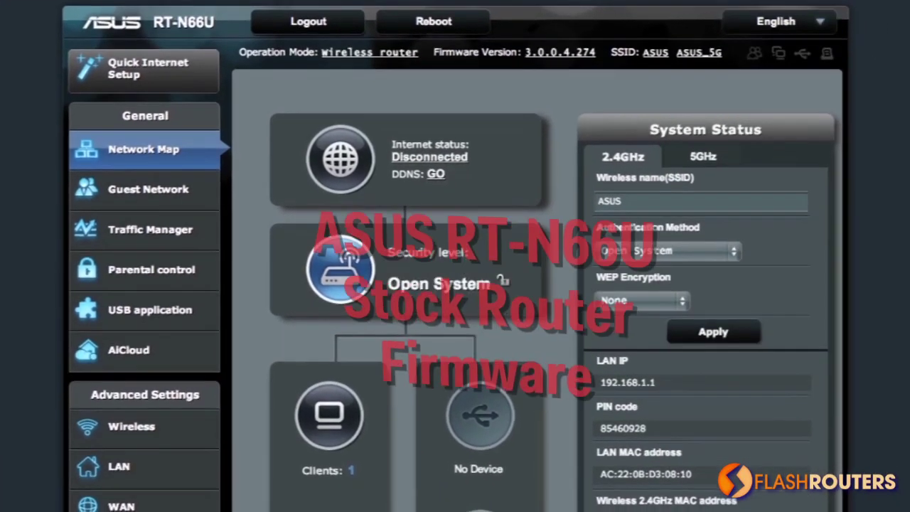
Scroll through the VPN Server Basic Config form, leaving the PPTP server disabled
{"action": "scroll", "coordinate": [902, 142], "scroll_direction": "down", "scroll_amount": 4}
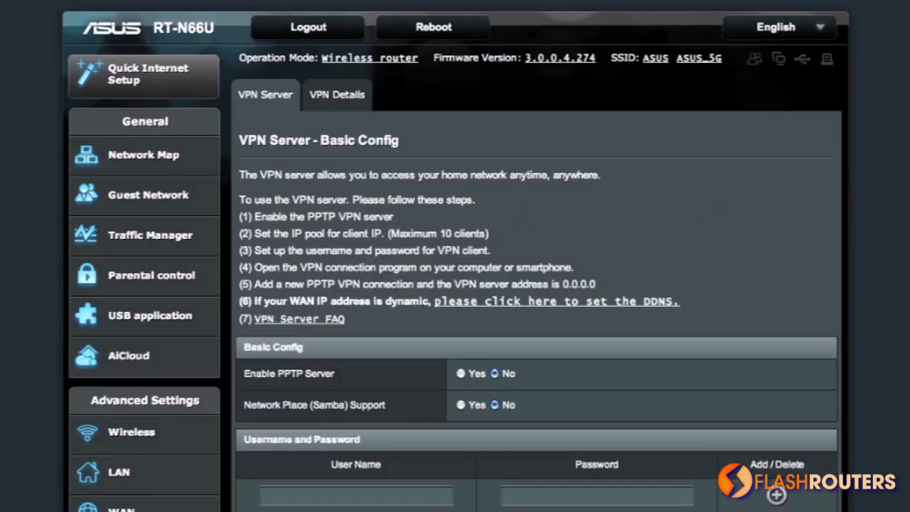
{"action": "scroll", "coordinate": [901, 227], "scroll_direction": "down", "scroll_amount": 4}
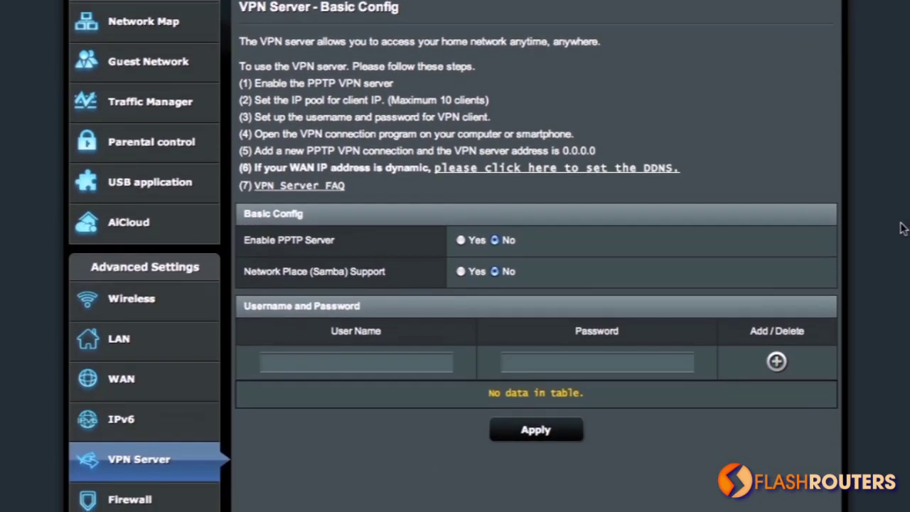
{"action": "scroll", "coordinate": [895, 245], "scroll_direction": "down", "scroll_amount": 2}
{"action": "scroll", "coordinate": [881, 291], "scroll_direction": "down", "scroll_amount": 2}
{"action": "scroll", "coordinate": [881, 298], "scroll_direction": "up", "scroll_amount": 1}
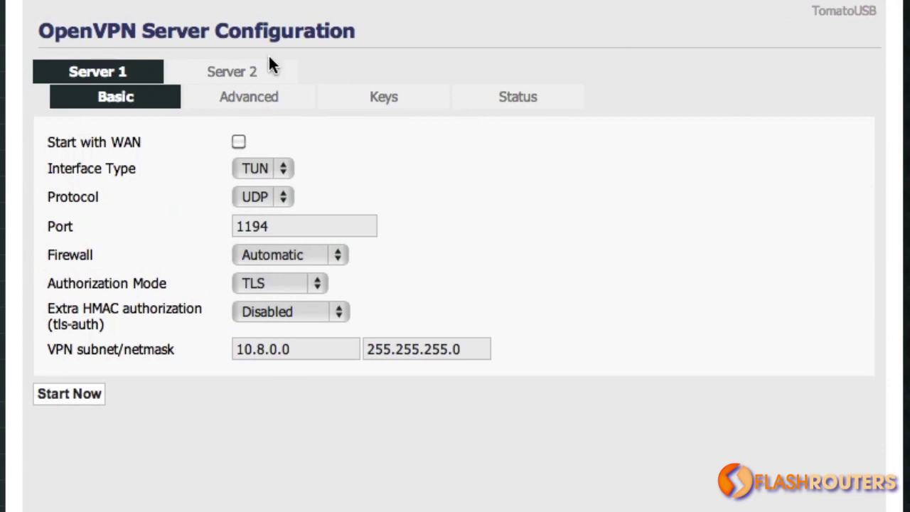
View OpenVPN Server 2's basic, advanced and key settings in turn
{"action": "left_click", "coordinate": [256, 70]}
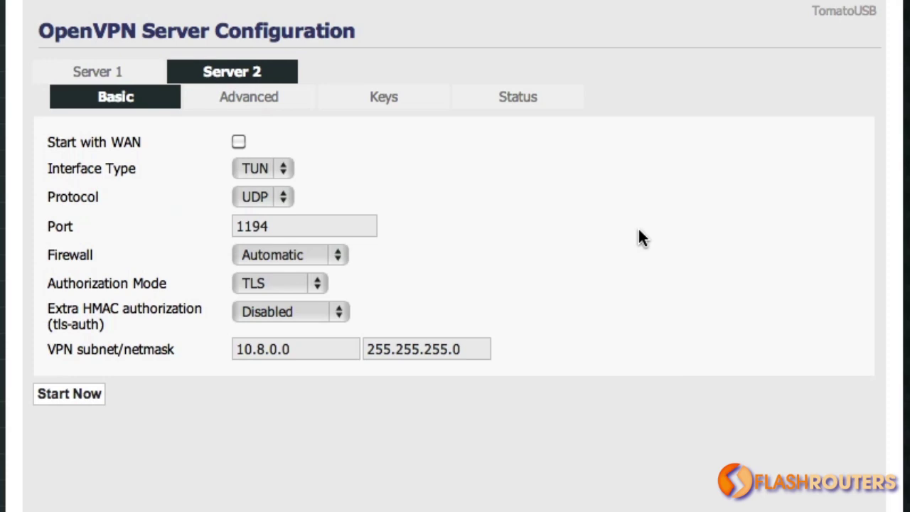
{"action": "left_click", "coordinate": [248, 95]}
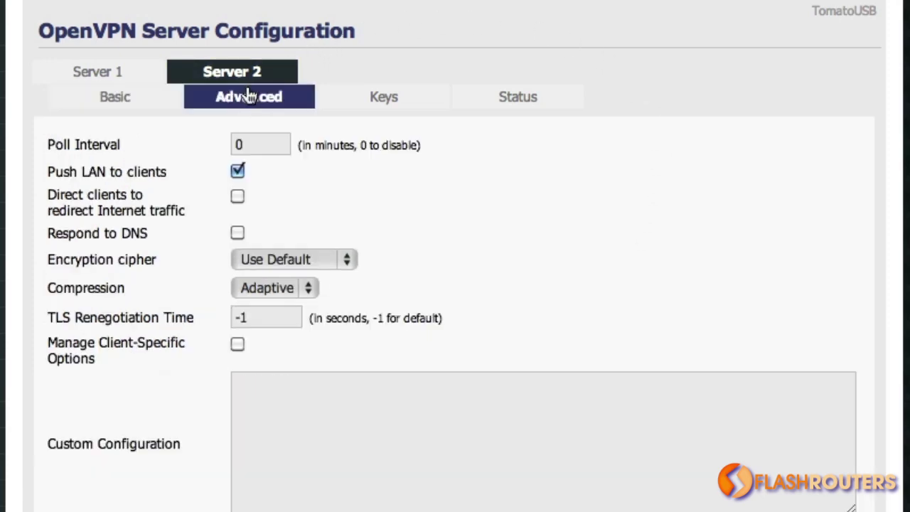
{"action": "left_click", "coordinate": [384, 100]}
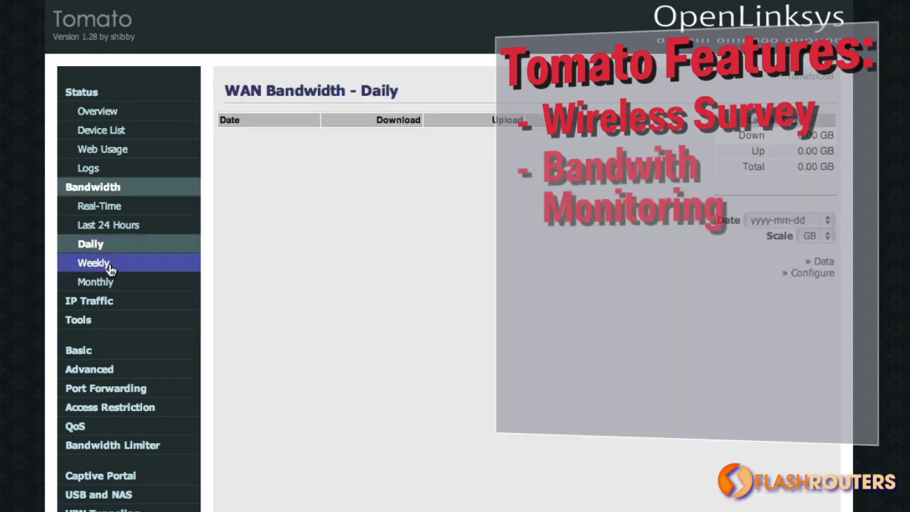
View the weekly WAN bandwidth totals, then scroll through the router's system logs
{"action": "left_click", "coordinate": [110, 266]}
{"action": "left_click", "coordinate": [142, 169]}
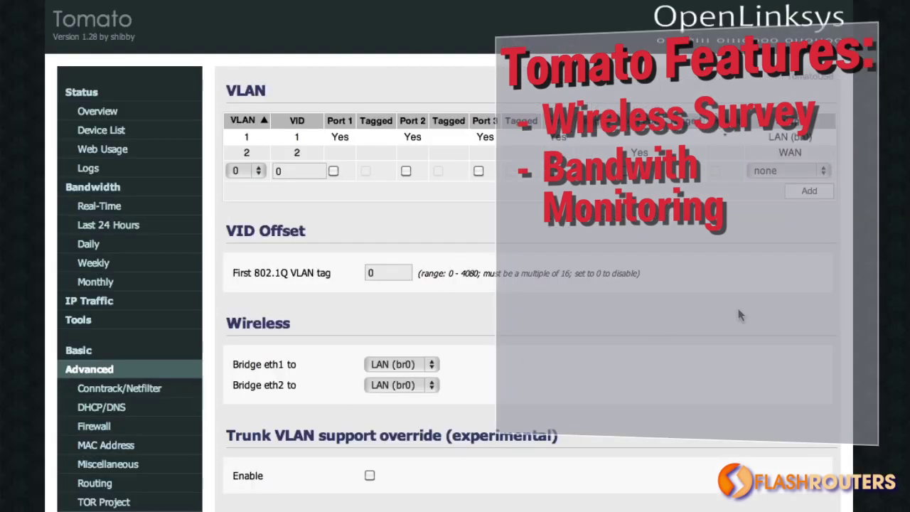
{"action": "scroll", "coordinate": [454, 256], "scroll_direction": "down", "scroll_amount": 5}
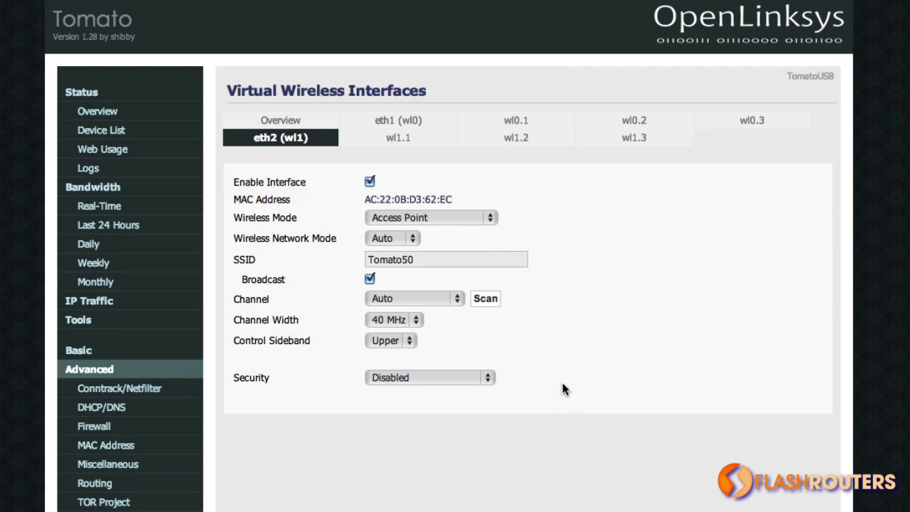
Check eth2's wireless modes, keep Access Point, and view the wireless interfaces overview
{"action": "left_click", "coordinate": [494, 217]}
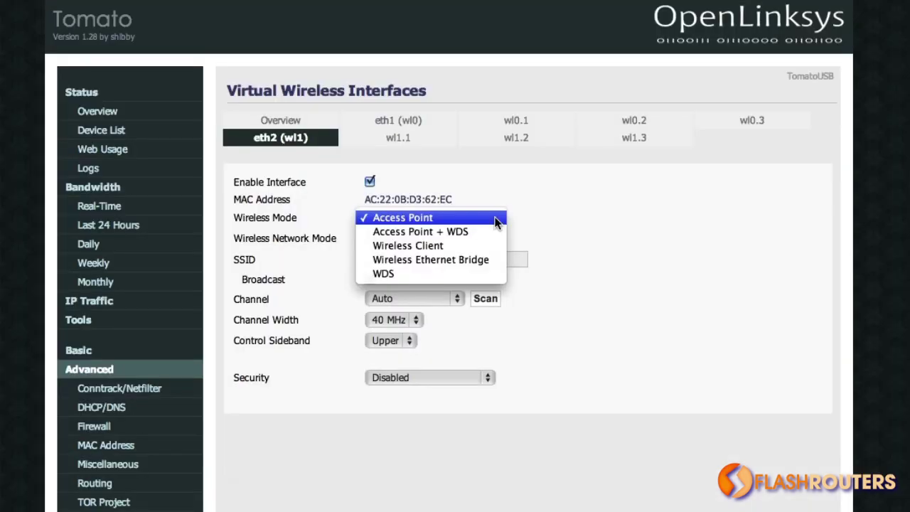
{"action": "left_click", "coordinate": [496, 223]}
{"action": "left_click", "coordinate": [291, 120]}
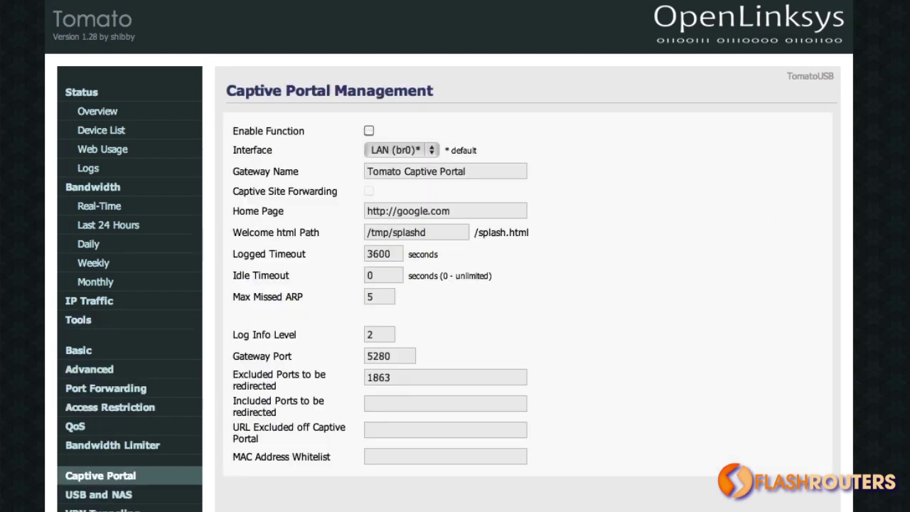
{"action": "scroll", "coordinate": [455, 284], "scroll_direction": "down", "scroll_amount": 2}
{"action": "scroll", "coordinate": [455, 284], "scroll_direction": "down", "scroll_amount": 4}
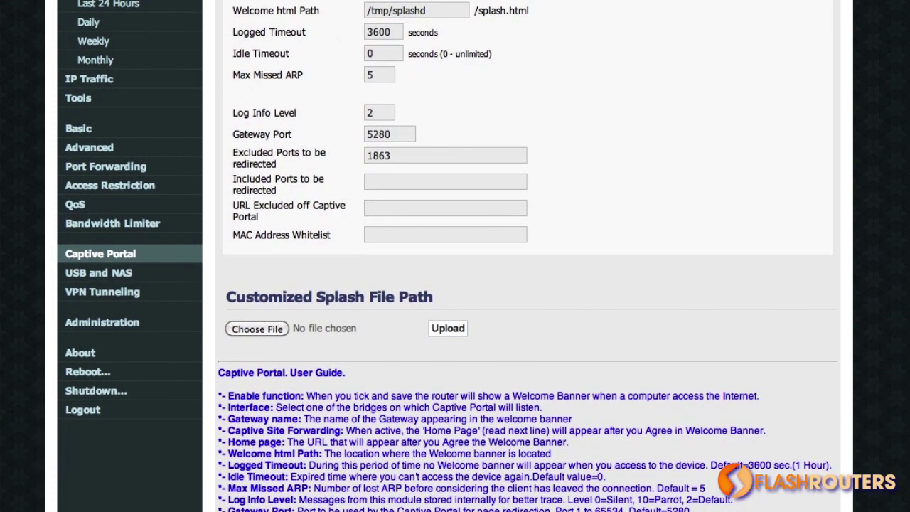
{"action": "scroll", "coordinate": [906, 387], "scroll_direction": "down", "scroll_amount": 1}
{"action": "scroll", "coordinate": [906, 387], "scroll_direction": "down", "scroll_amount": 2}
{"action": "scroll", "coordinate": [906, 388], "scroll_direction": "down", "scroll_amount": 2}
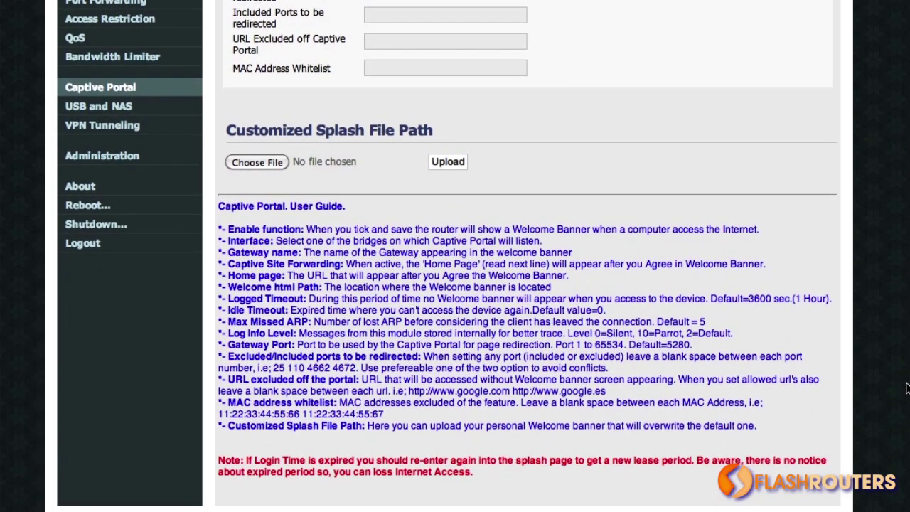
{"action": "scroll", "coordinate": [906, 387], "scroll_direction": "up", "scroll_amount": 8}
{"action": "scroll", "coordinate": [905, 387], "scroll_direction": "up", "scroll_amount": 3}
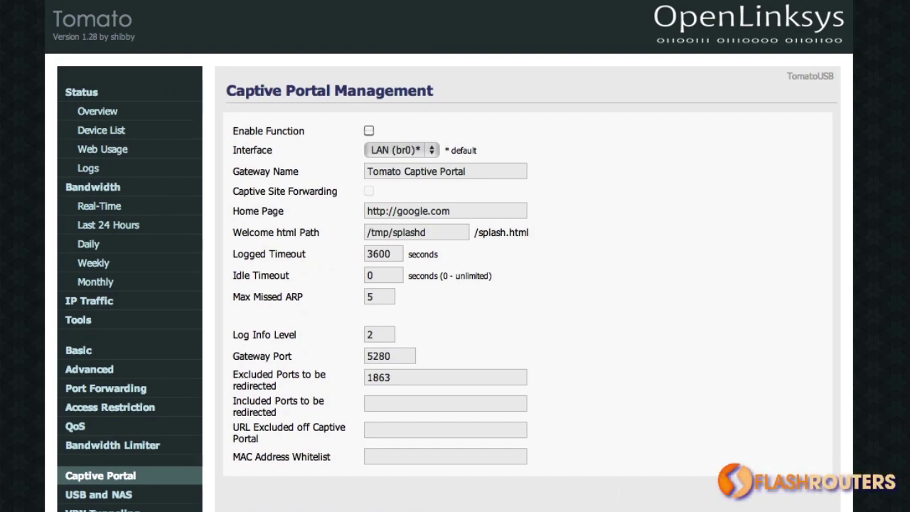
Scroll the TomatoAnon page down to the About TomatoAnon Project text
{"action": "scroll", "coordinate": [893, 285], "scroll_direction": "down", "scroll_amount": 2}
{"action": "scroll", "coordinate": [893, 285], "scroll_direction": "down", "scroll_amount": 5}
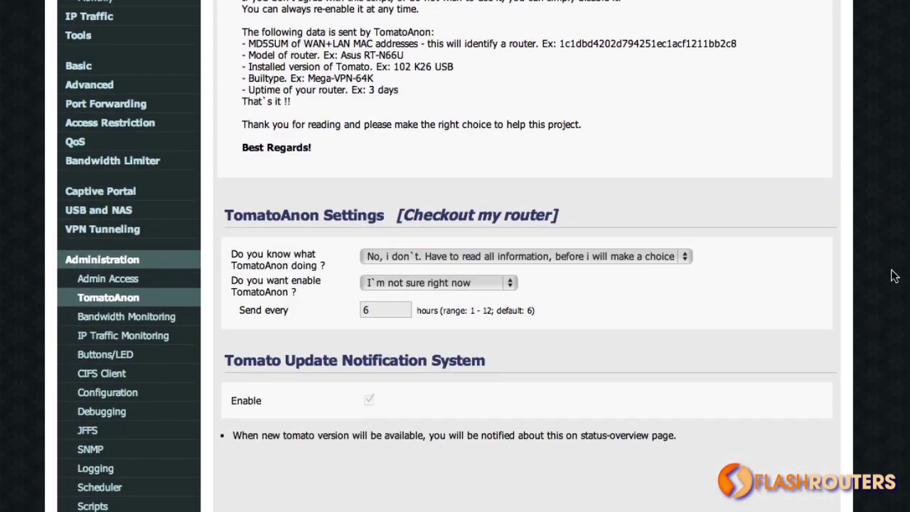
{"action": "scroll", "coordinate": [893, 284], "scroll_direction": "down", "scroll_amount": 3}
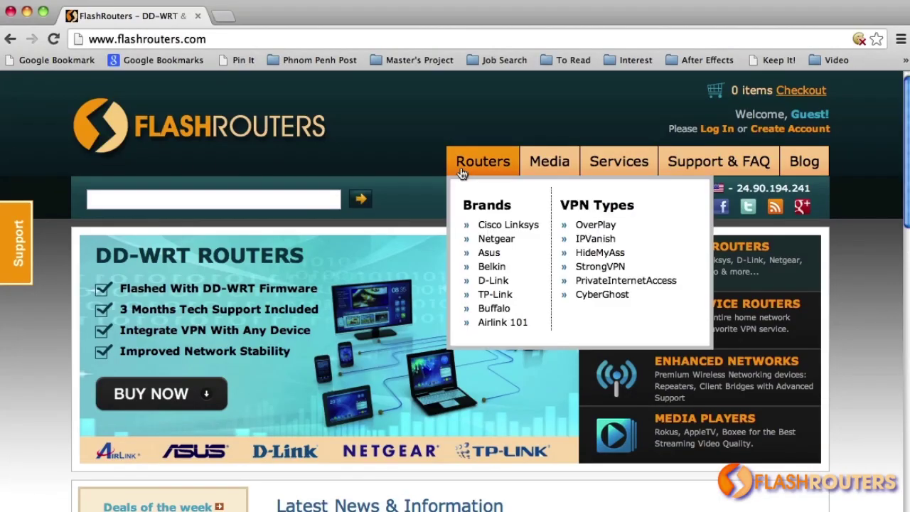
Browse the Asus routers grid and open the RT-N66U TomatoUSB FlashRouter (NEW) product page
{"action": "left_click", "coordinate": [489, 256]}
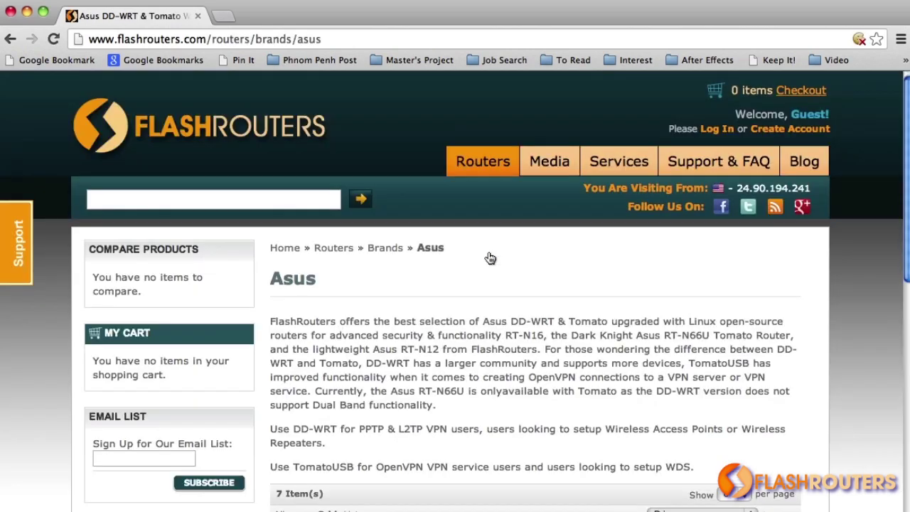
{"action": "scroll", "coordinate": [490, 258], "scroll_direction": "down", "scroll_amount": 1}
{"action": "scroll", "coordinate": [489, 258], "scroll_direction": "down", "scroll_amount": 2}
{"action": "scroll", "coordinate": [490, 258], "scroll_direction": "down", "scroll_amount": 4}
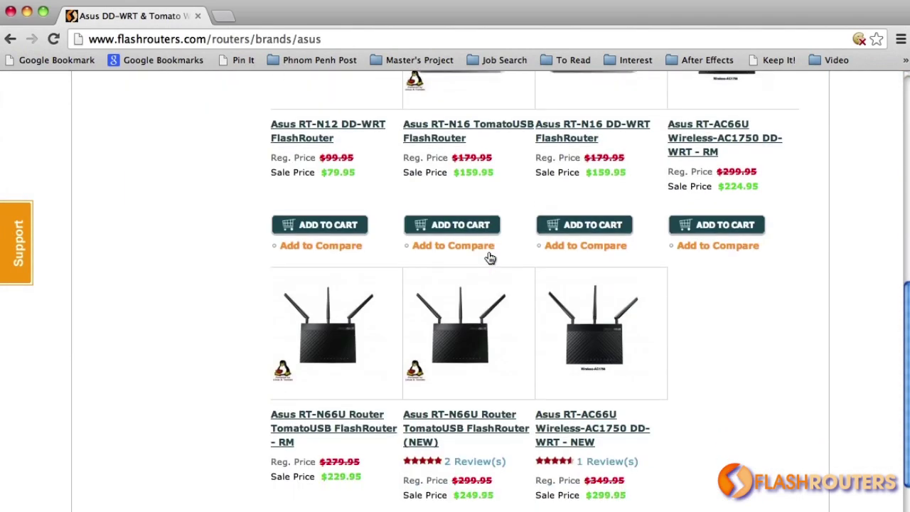
{"action": "scroll", "coordinate": [488, 260], "scroll_direction": "down", "scroll_amount": 1}
{"action": "left_click", "coordinate": [451, 363]}
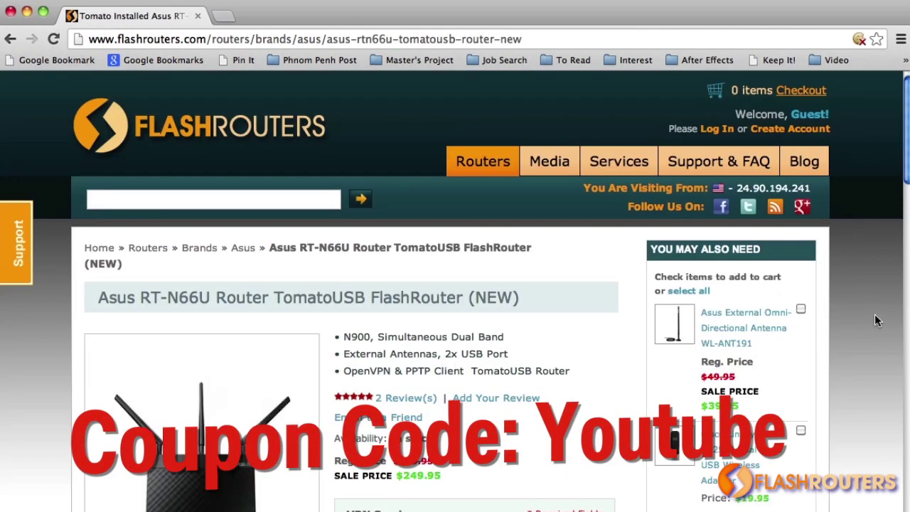
{"action": "scroll", "coordinate": [894, 294], "scroll_direction": "down", "scroll_amount": 5}
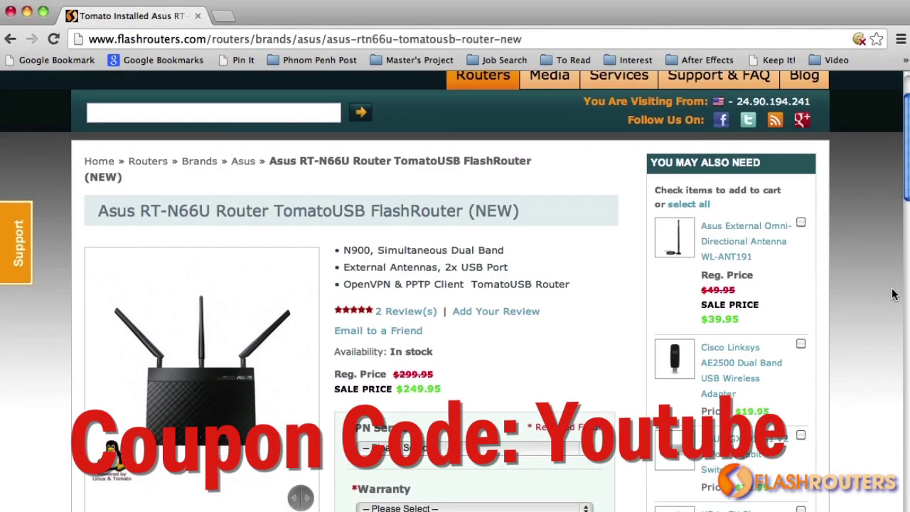